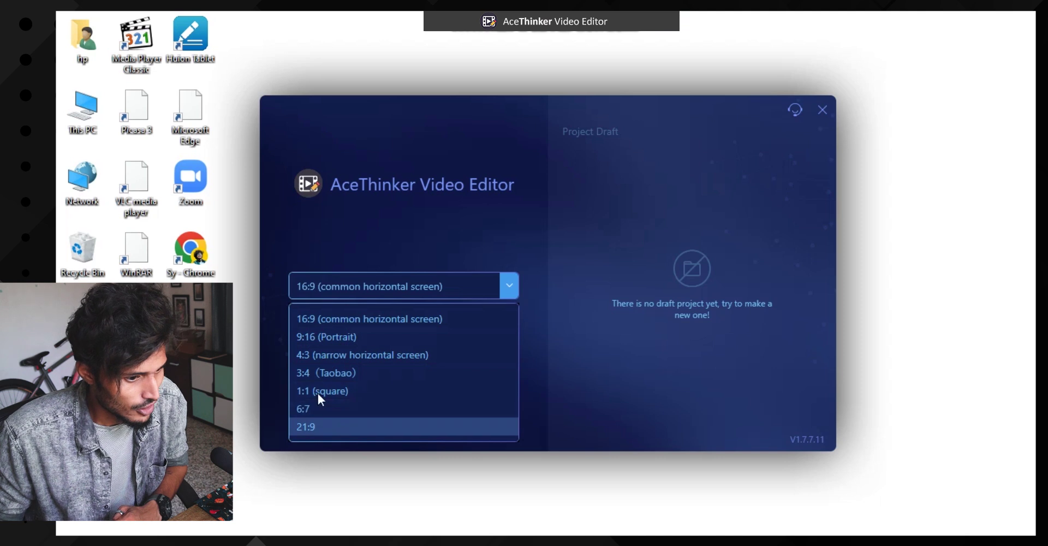
Create a new 16:9 project, zoom out the timeline and enlarge the media and preview area above it.
{"action": "left_click", "coordinate": [542, 236]}
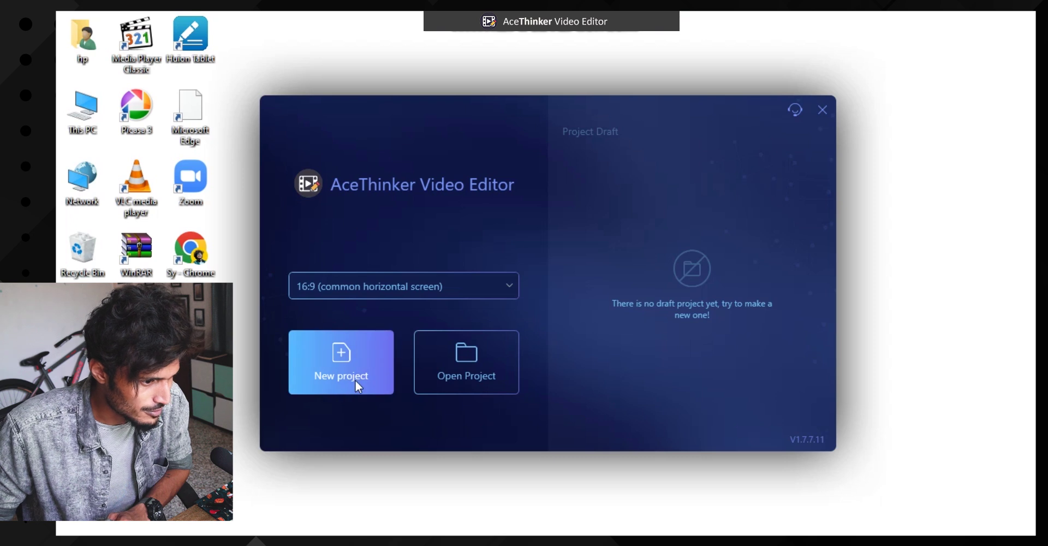
{"action": "left_click", "coordinate": [340, 334]}
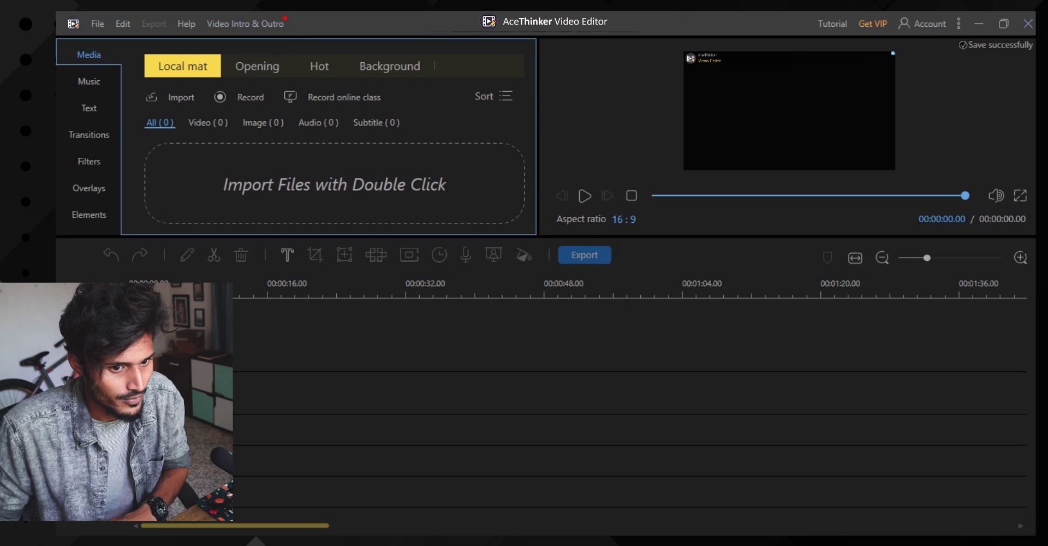
{"action": "left_click_drag", "start_coordinate": [211, 283], "coordinate": [164, 284]}
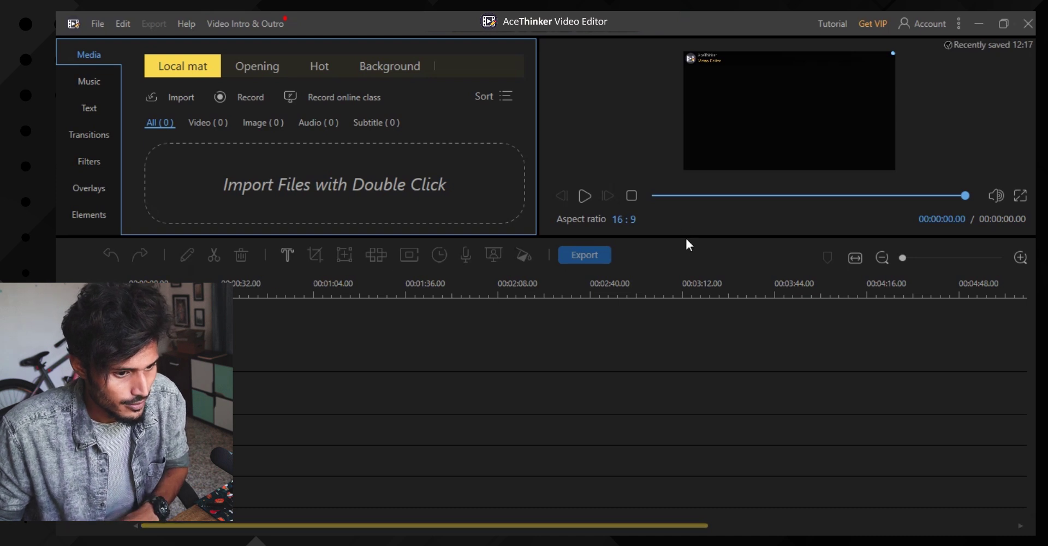
{"action": "left_click_drag", "start_coordinate": [690, 235], "coordinate": [715, 293]}
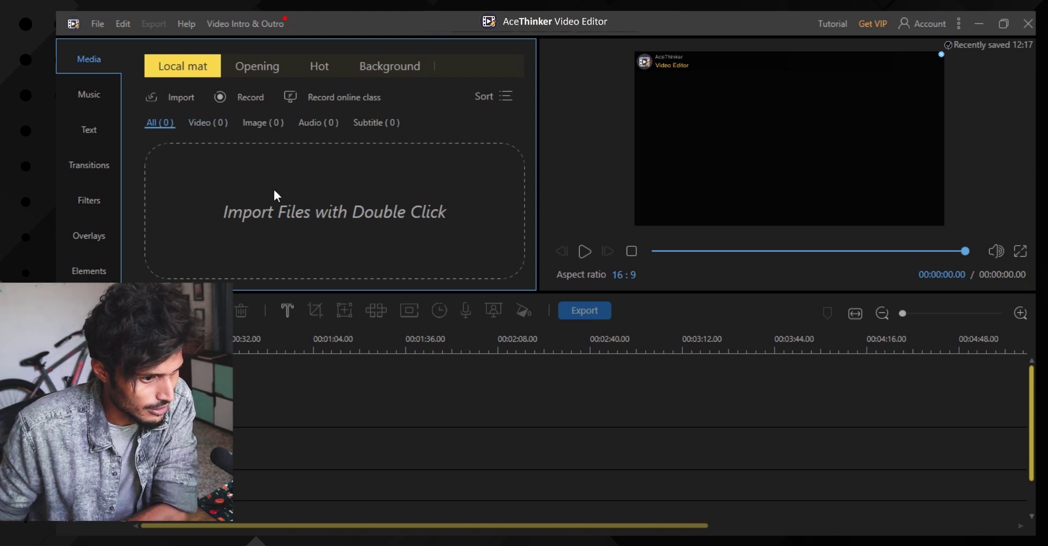
Import the videos Sy mates x AceThinker (3) and Sy mates x AceThinker (4) and preview the forest clip.
{"action": "double_click", "coordinate": [425, 219]}
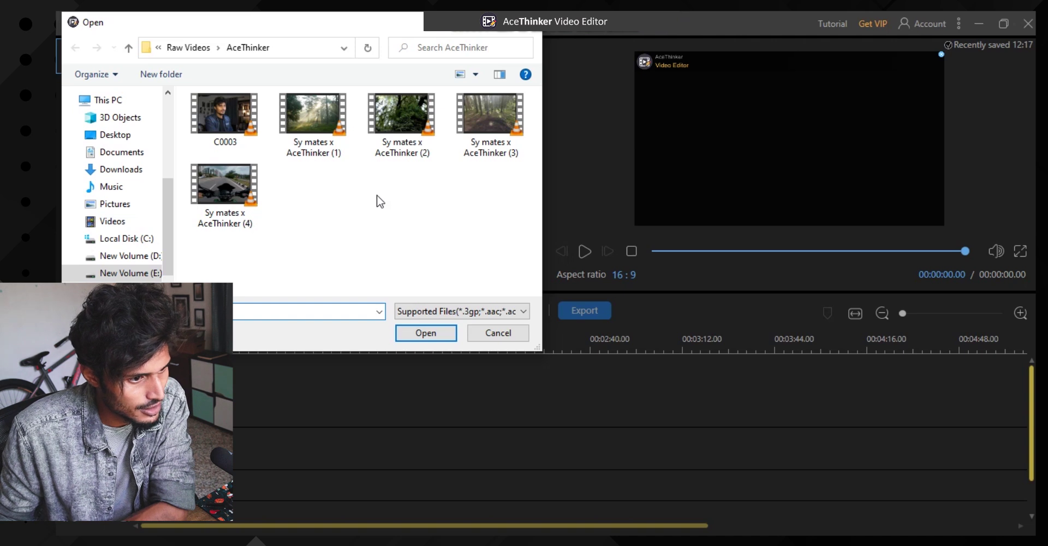
{"action": "left_click", "coordinate": [239, 195]}
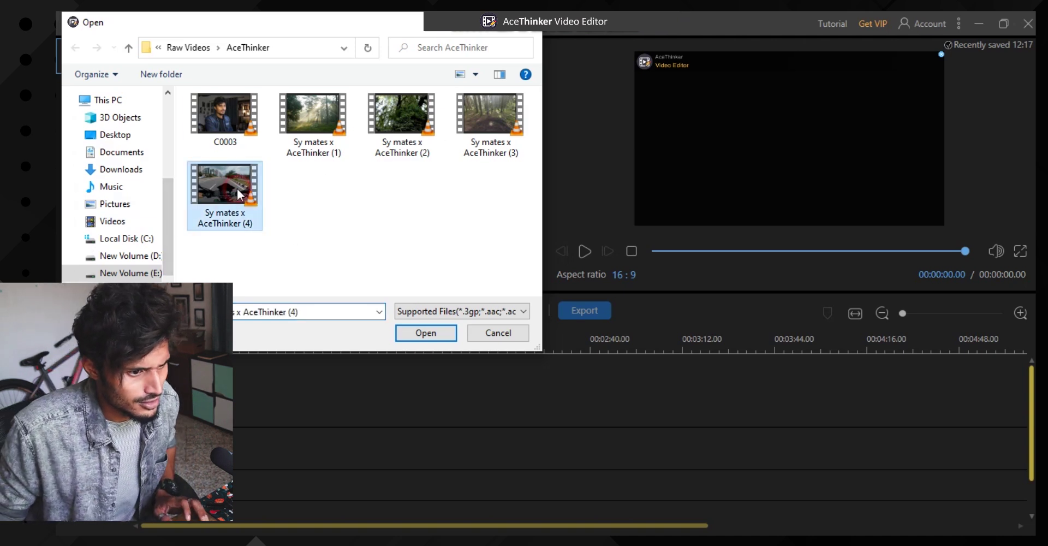
{"action": "left_click", "coordinate": [492, 124], "text": "ctrl"}
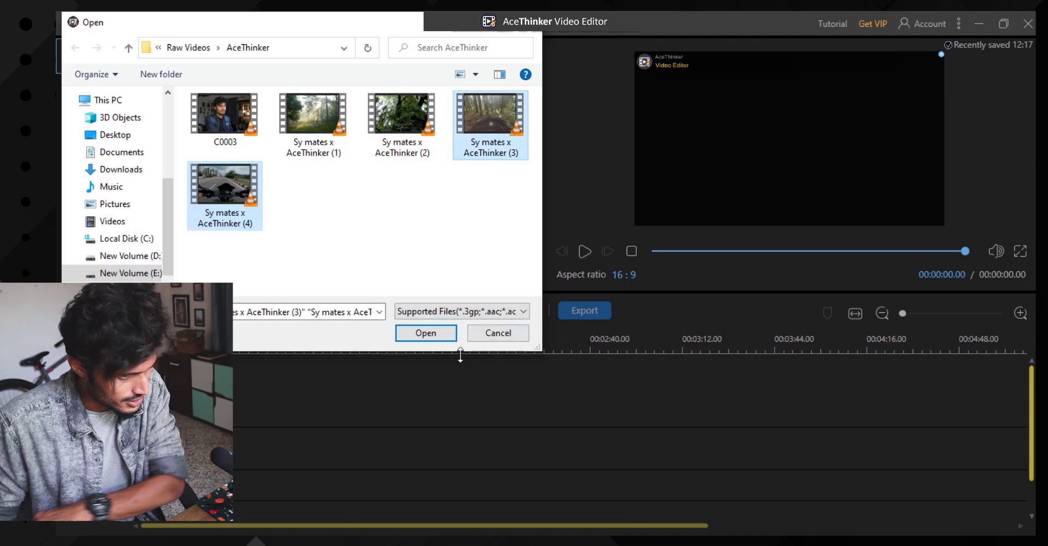
{"action": "left_click", "coordinate": [426, 332]}
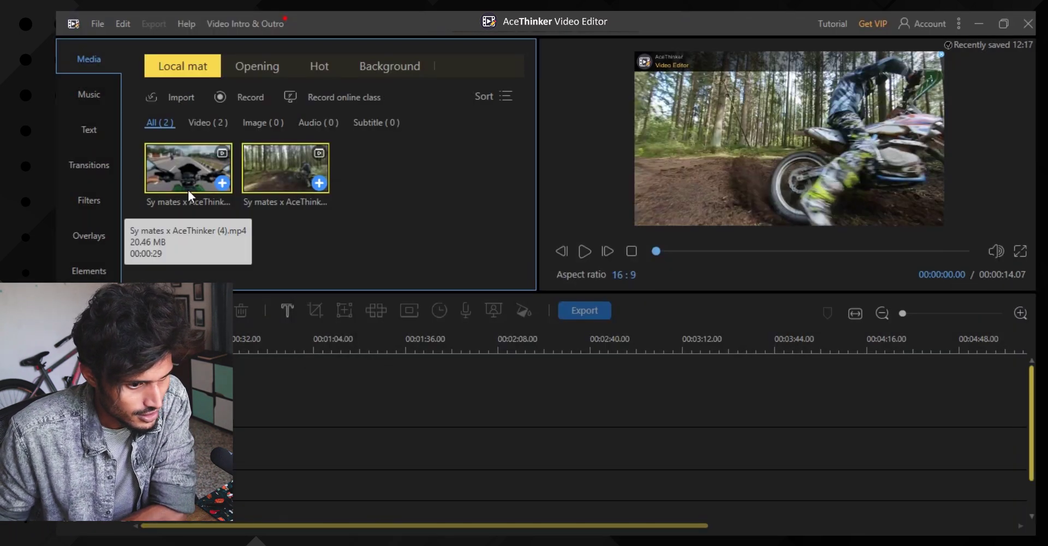
{"action": "left_click", "coordinate": [585, 255]}
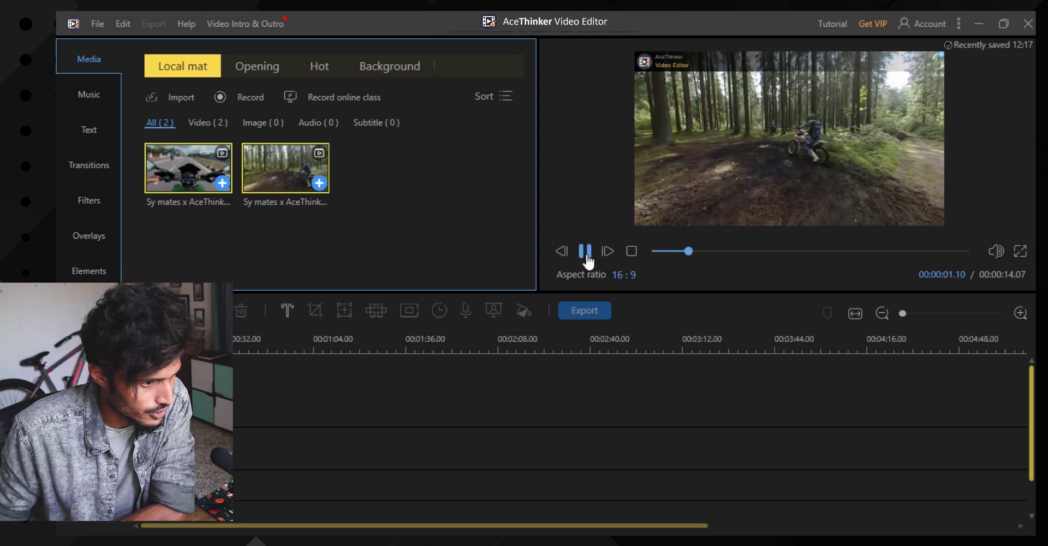
{"action": "left_click", "coordinate": [585, 254]}
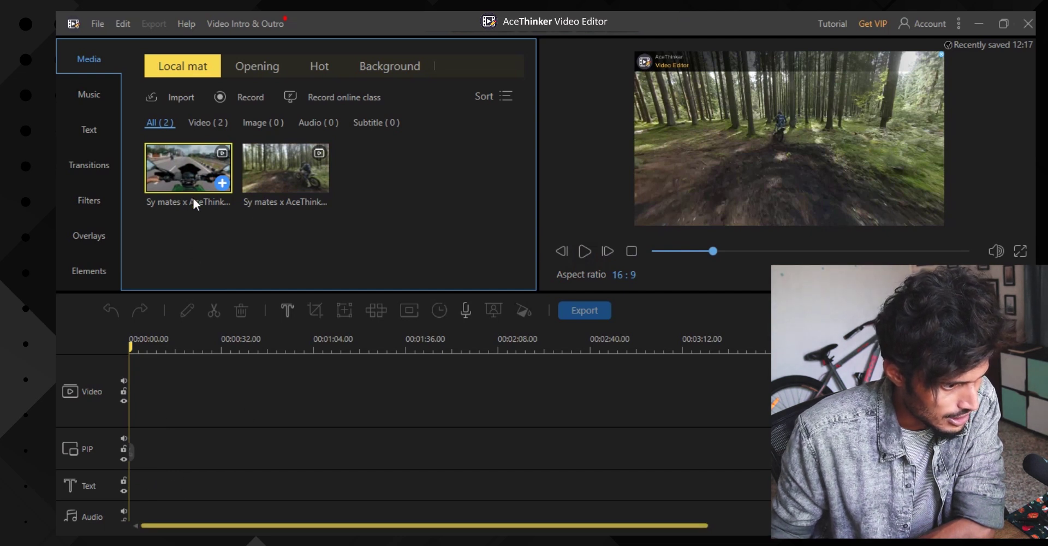
Add both clips to the timeline, with the road clip on the Video track and the forest clip on the PIP track.
{"action": "left_click_drag", "start_coordinate": [214, 421], "coordinate": [148, 434]}
{"action": "left_click_drag", "start_coordinate": [280, 175], "coordinate": [214, 404]}
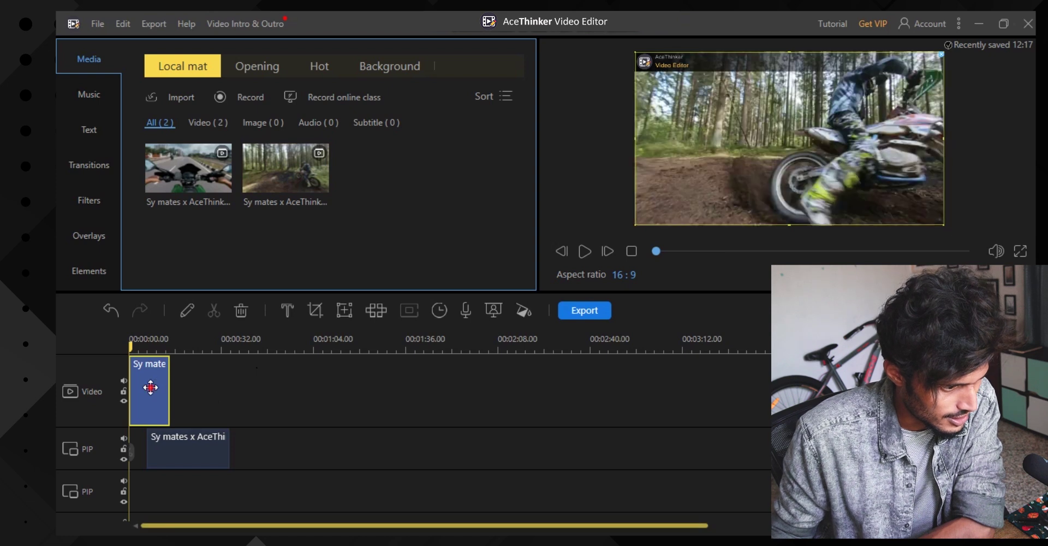
{"action": "left_click_drag", "start_coordinate": [166, 457], "coordinate": [251, 390]}
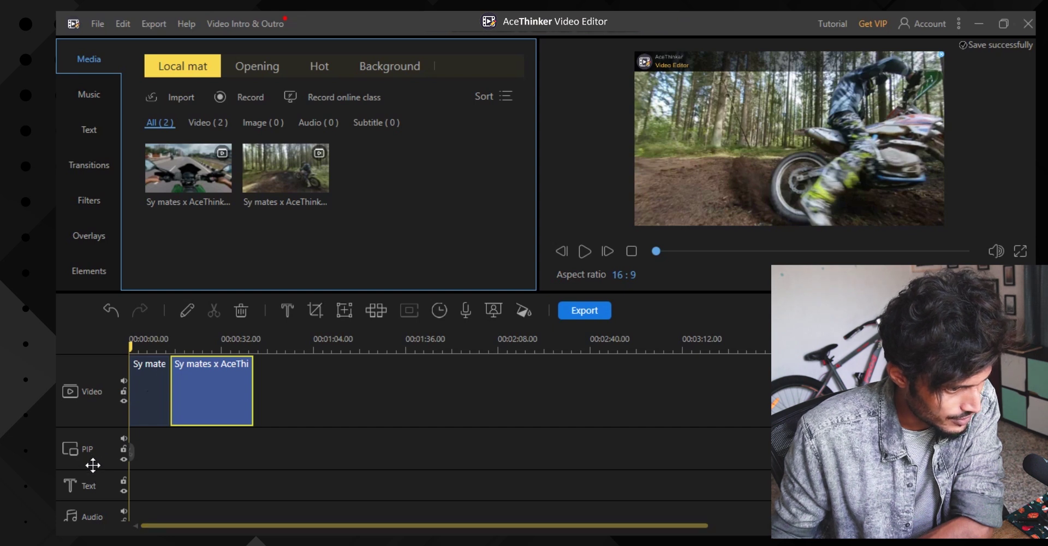
{"action": "left_click_drag", "start_coordinate": [136, 379], "coordinate": [152, 466]}
Play the layered clips briefly and turn the preview volume down to mute.
{"action": "left_click", "coordinate": [585, 251]}
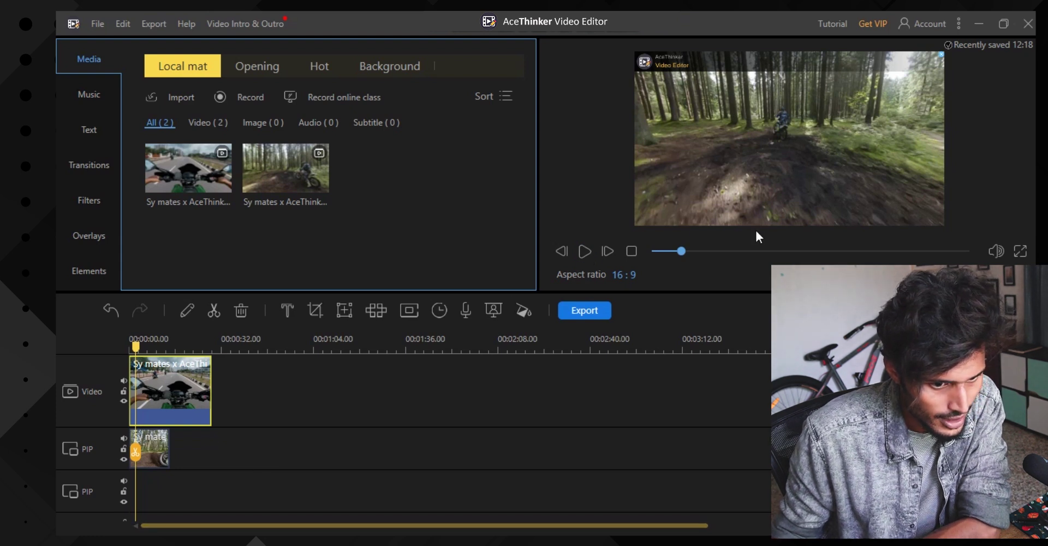
{"action": "left_click", "coordinate": [996, 252]}
{"action": "left_click_drag", "start_coordinate": [993, 177], "coordinate": [999, 237]}
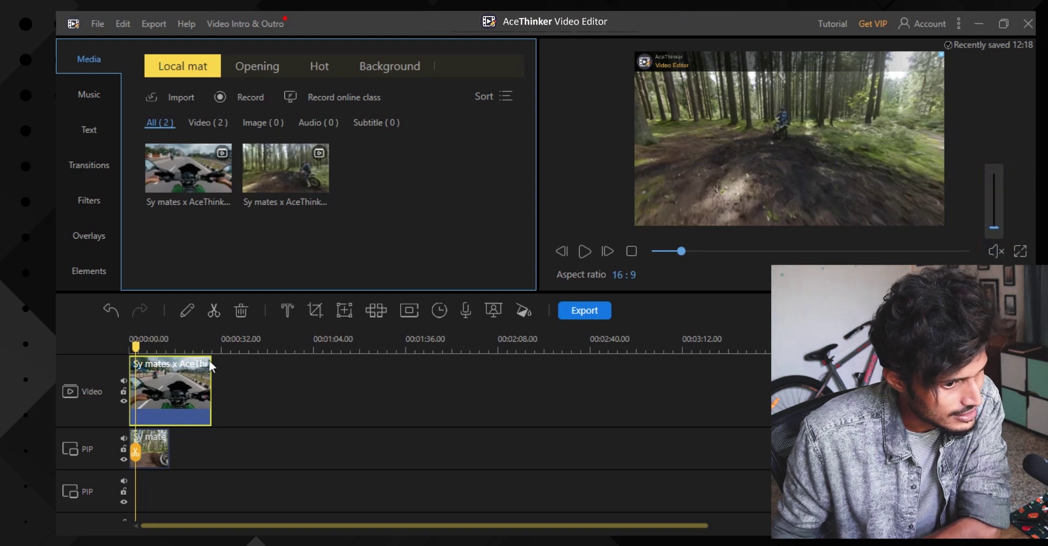
{"action": "left_click", "coordinate": [204, 252]}
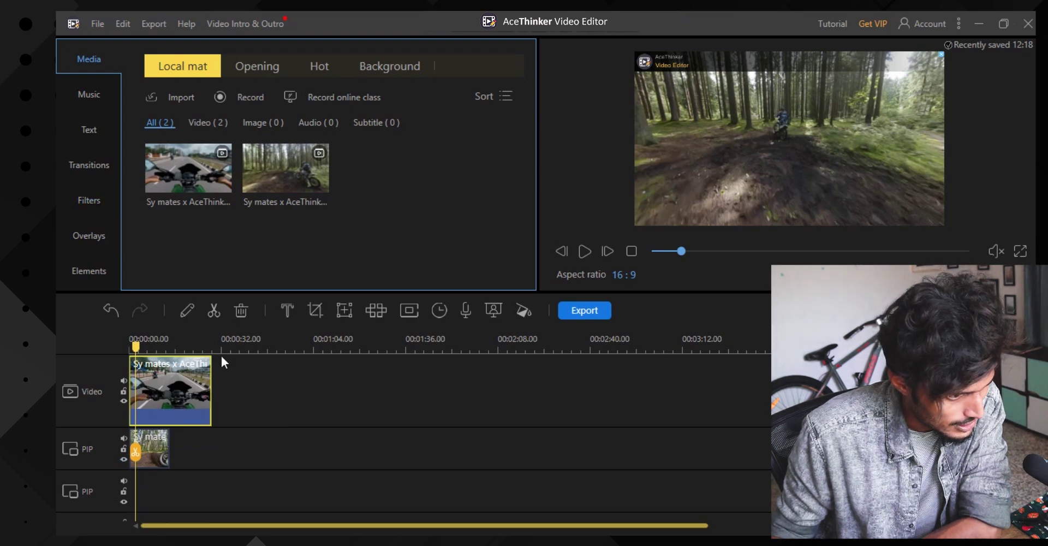
Examine the Video, Audio and Mask settings of the road clip and cancel without applying anything.
{"action": "left_click", "coordinate": [191, 311]}
{"action": "scroll", "coordinate": [272, 165], "scroll_direction": "down", "scroll_amount": 1}
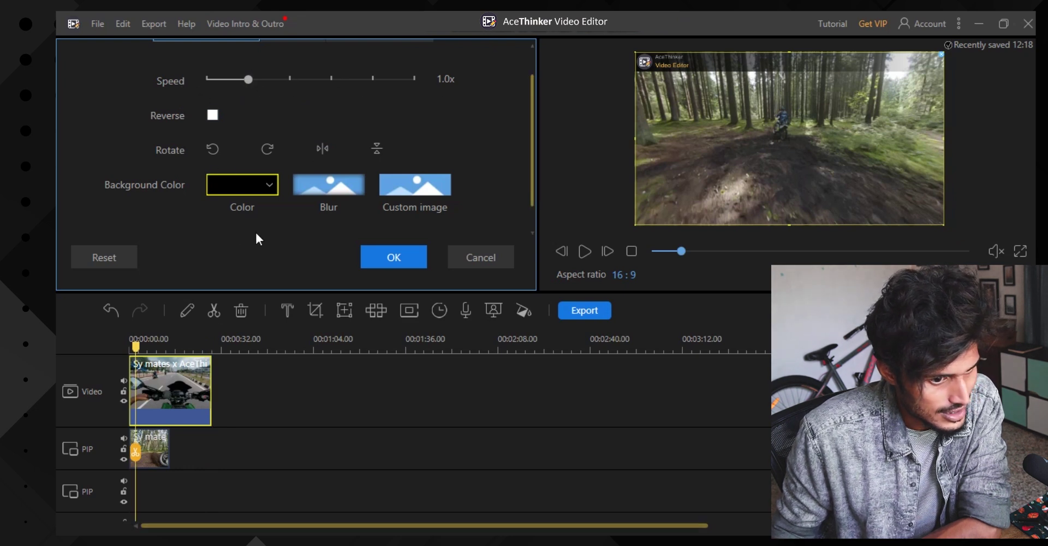
{"action": "left_click", "coordinate": [219, 155]}
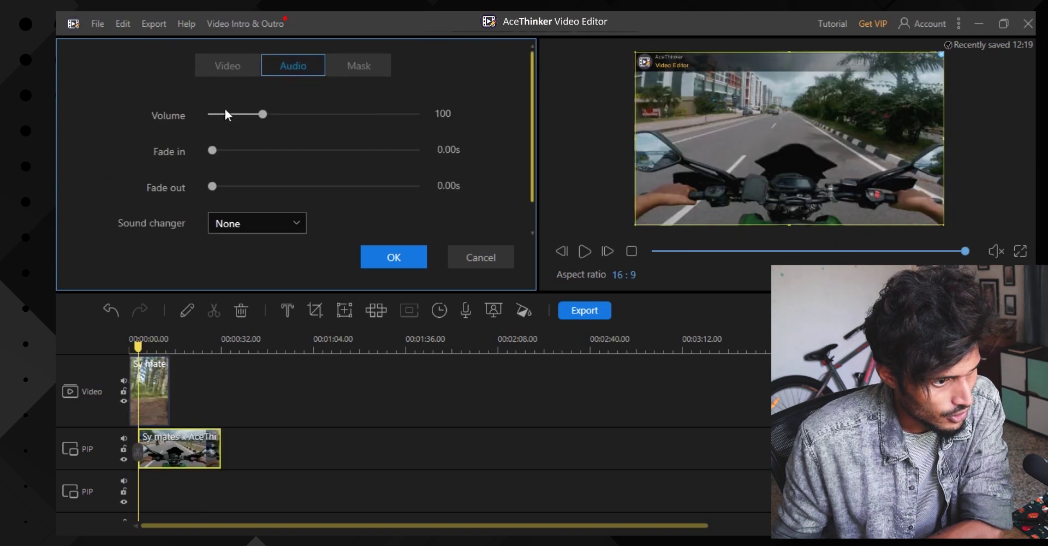
{"action": "left_click", "coordinate": [346, 64]}
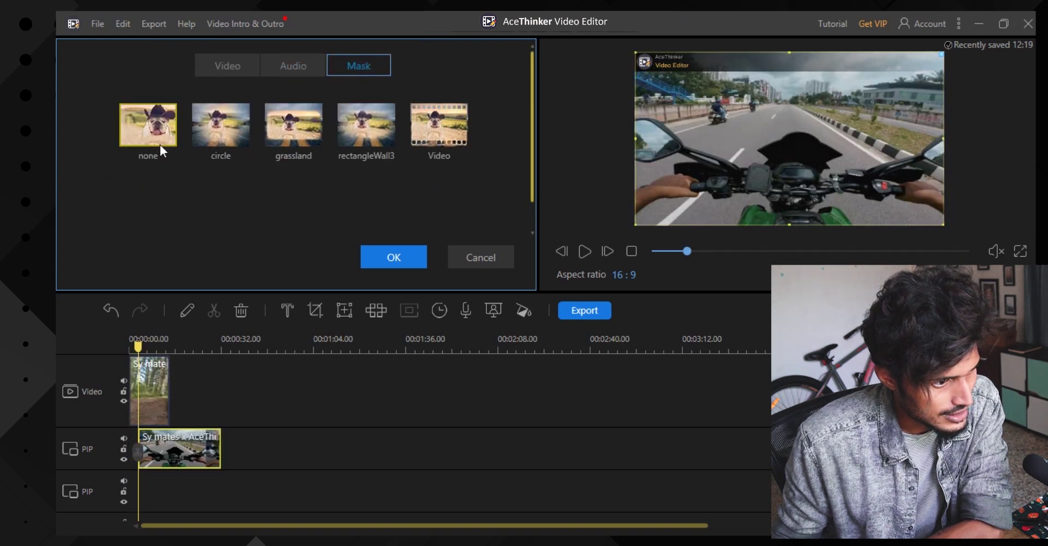
{"action": "left_click", "coordinate": [479, 257]}
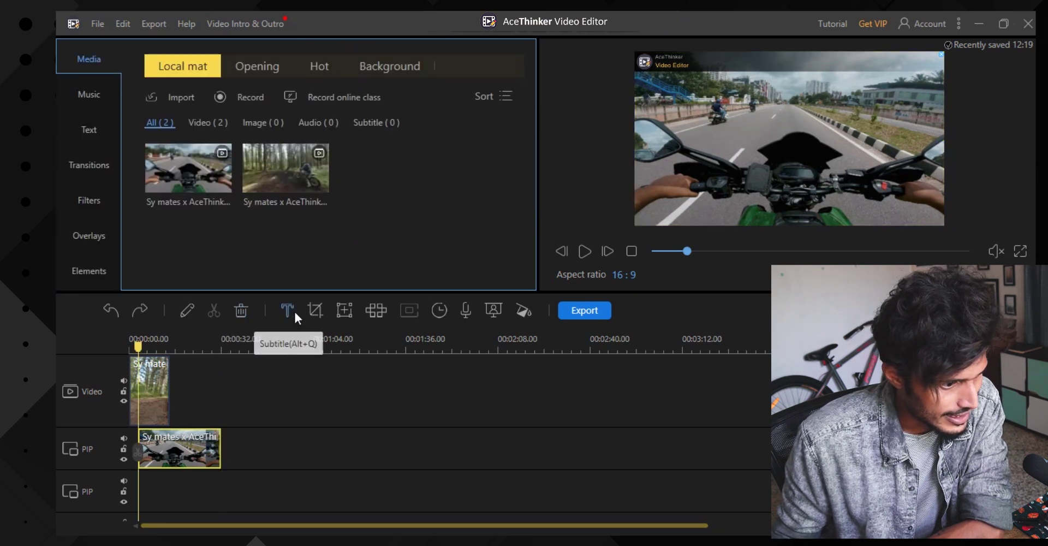
Crop both sides of the forest clip on the Video track to a narrow vertical strip and preview the playback.
{"action": "left_click", "coordinate": [146, 382]}
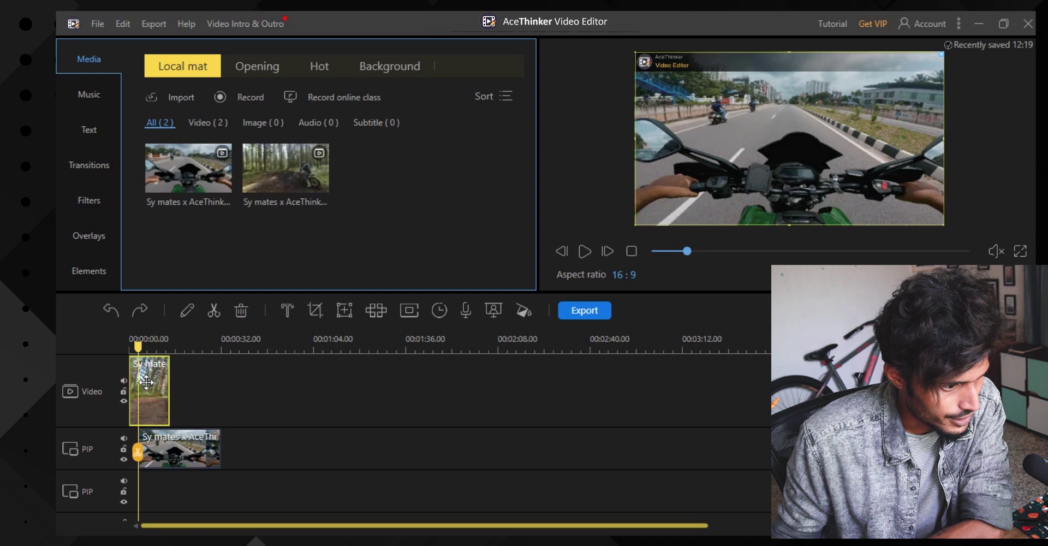
{"action": "left_click", "coordinate": [321, 310]}
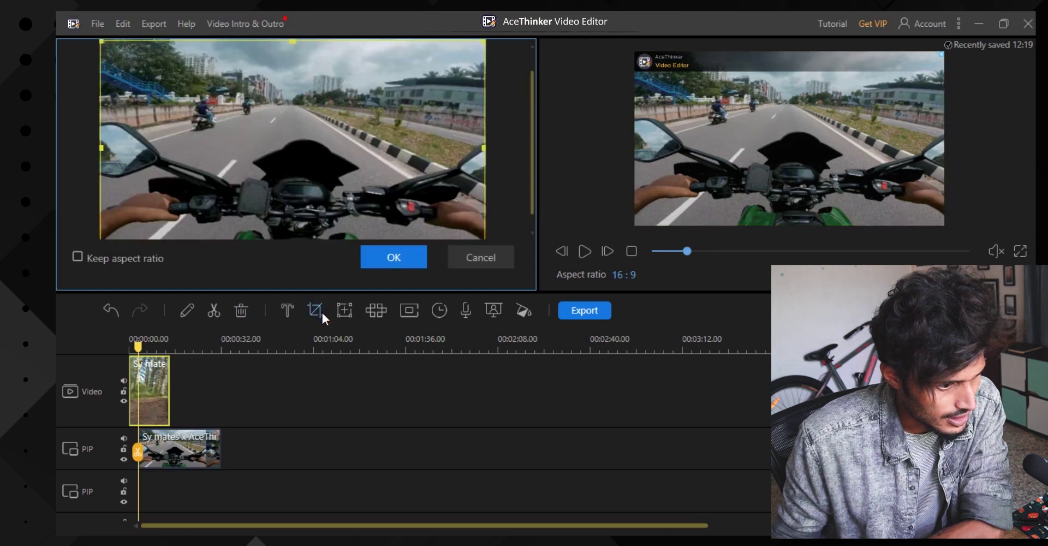
{"action": "left_click_drag", "start_coordinate": [485, 156], "coordinate": [343, 156]}
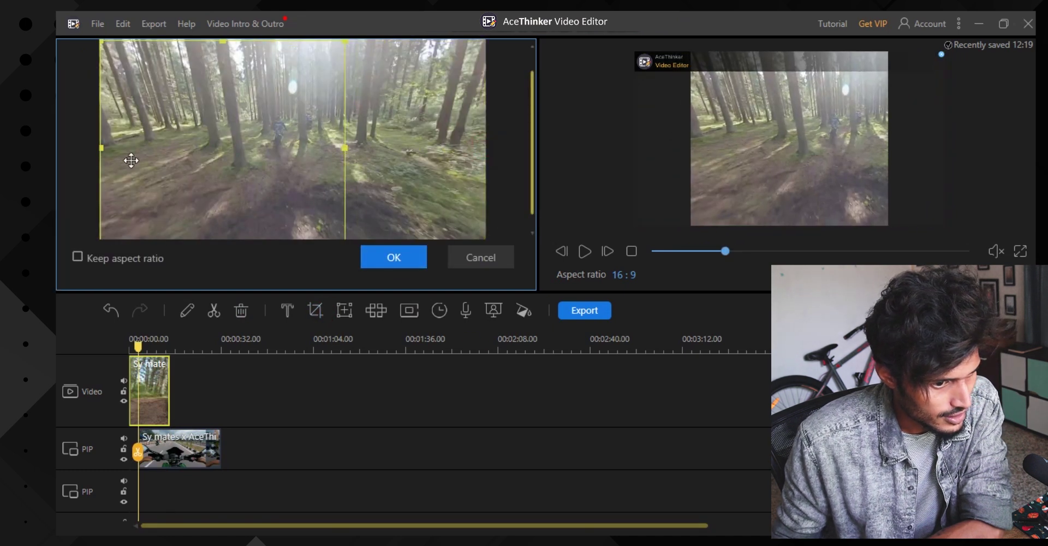
{"action": "left_click_drag", "start_coordinate": [102, 160], "coordinate": [230, 158]}
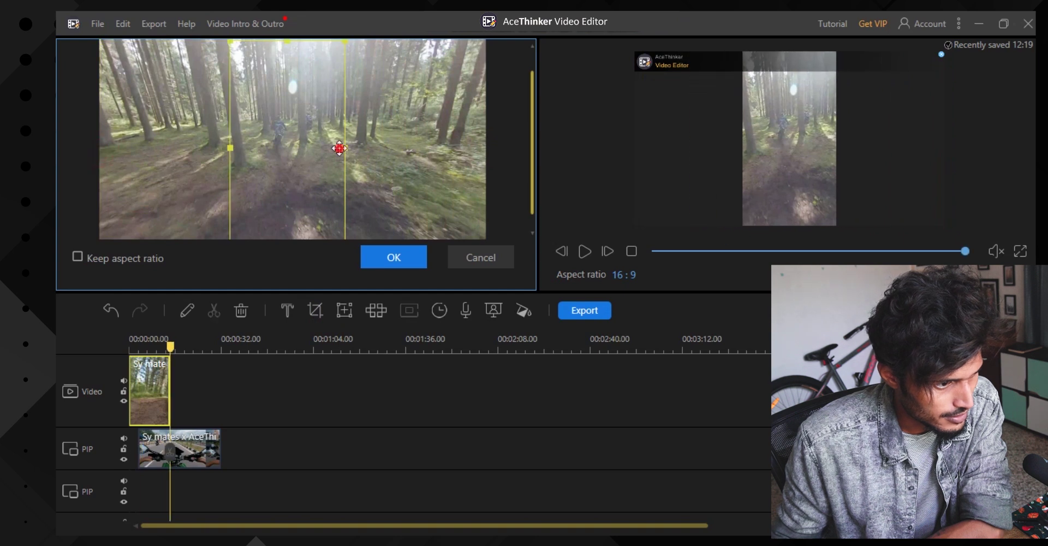
{"action": "left_click", "coordinate": [393, 263]}
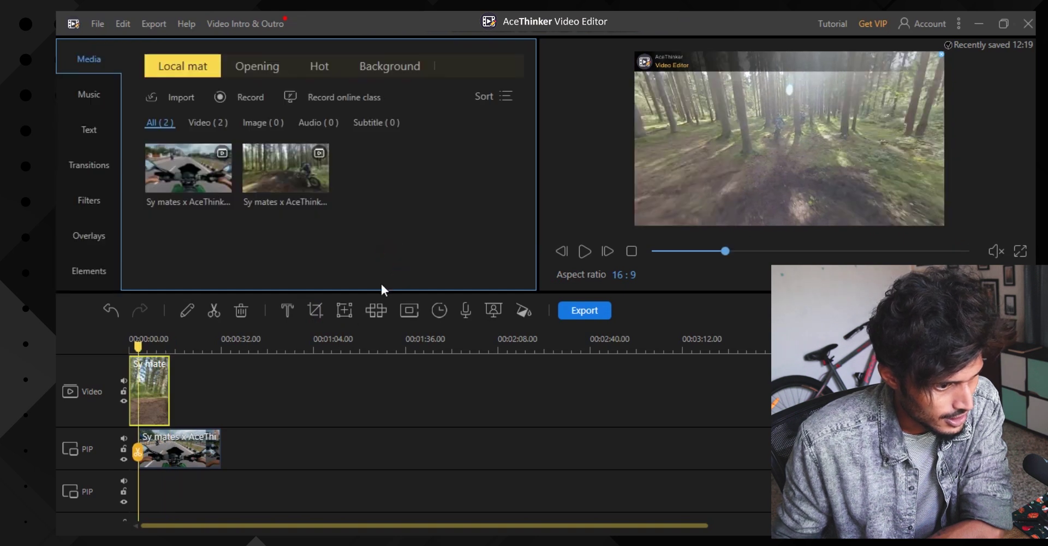
{"action": "left_click", "coordinate": [585, 251]}
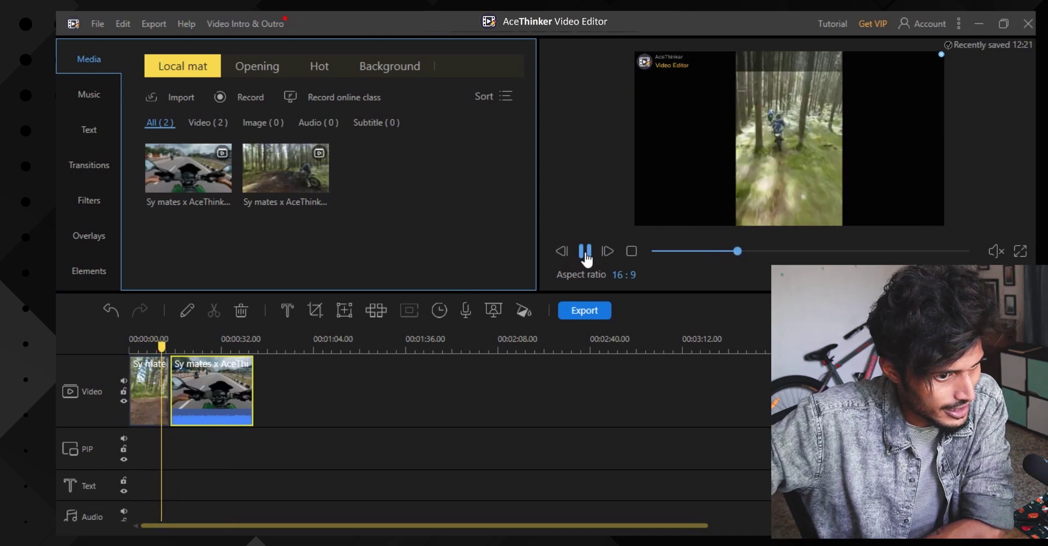
{"action": "left_click", "coordinate": [585, 251]}
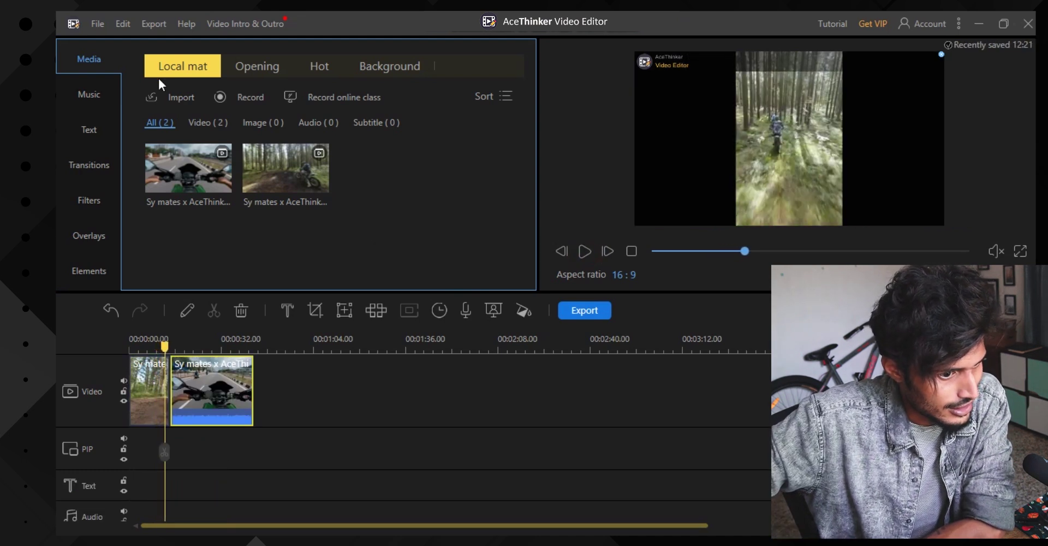
Browse the Music, Text, Transitions and Filters libraries to see the available effects.
{"action": "left_click", "coordinate": [77, 99]}
{"action": "left_click", "coordinate": [92, 131]}
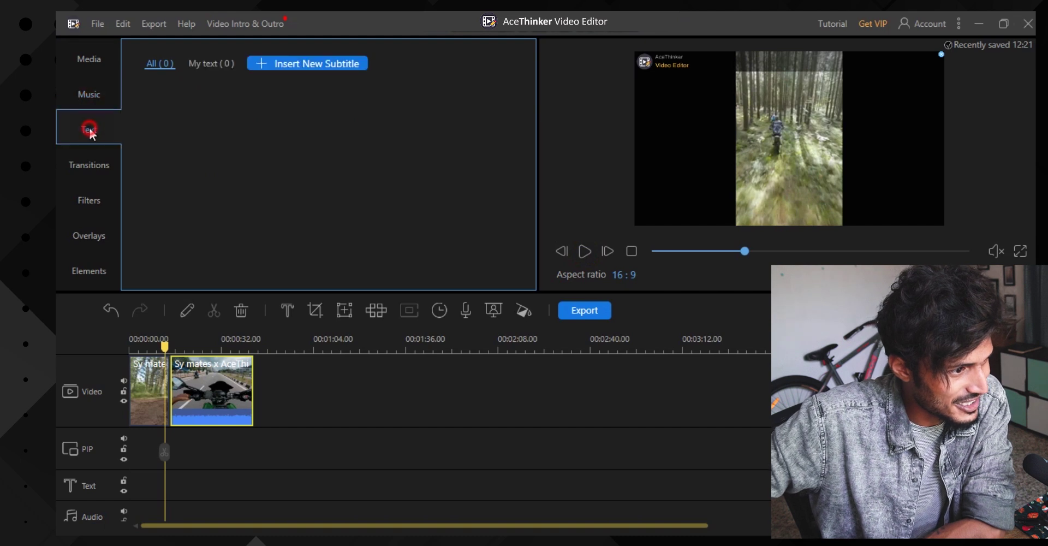
{"action": "left_click", "coordinate": [101, 165]}
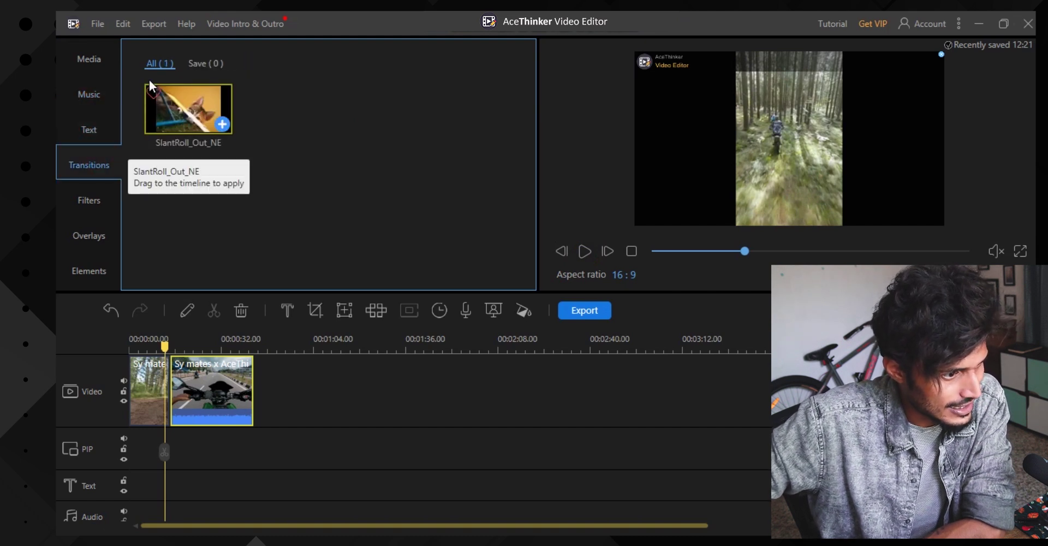
{"action": "left_click", "coordinate": [79, 201]}
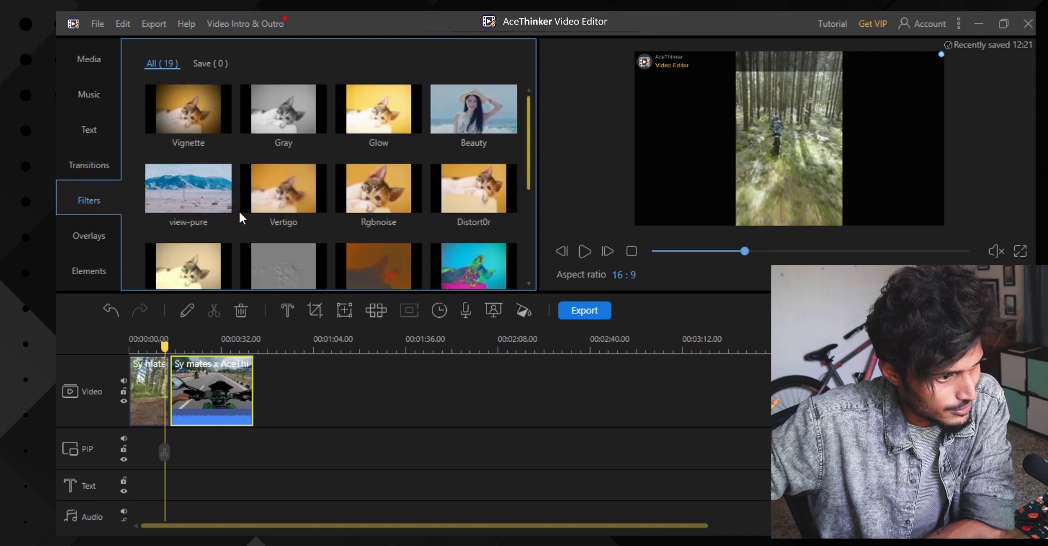
{"action": "scroll", "coordinate": [239, 212], "scroll_direction": "down", "scroll_amount": 1}
{"action": "scroll", "coordinate": [383, 213], "scroll_direction": "down", "scroll_amount": 3}
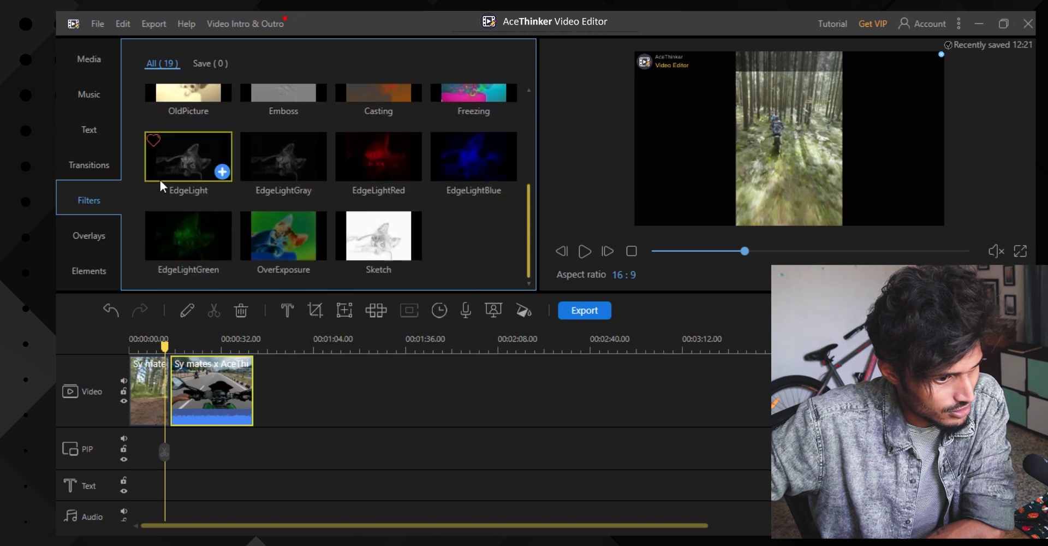
Look through the Overlays library from start to end.
{"action": "left_click", "coordinate": [98, 238]}
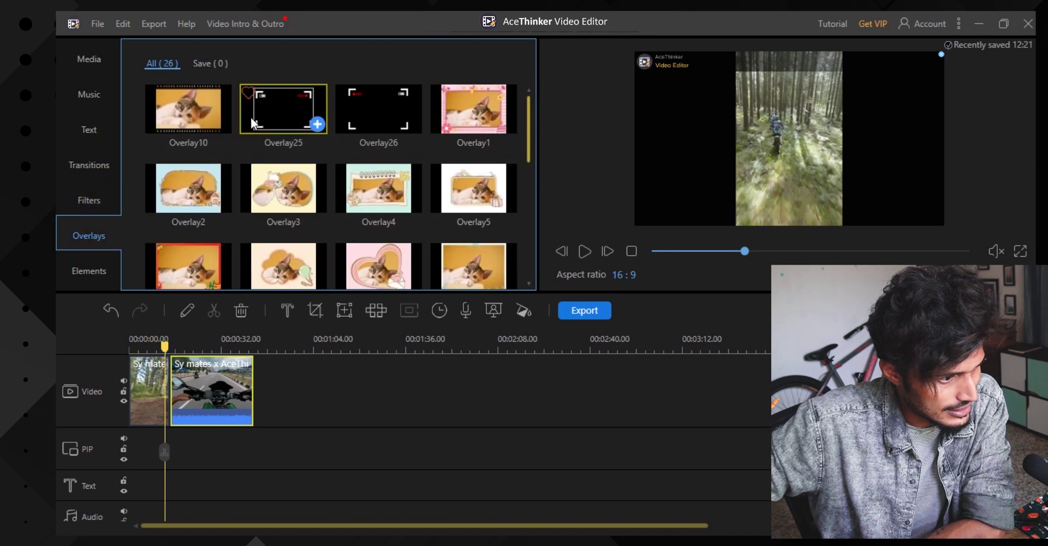
{"action": "scroll", "coordinate": [335, 214], "scroll_direction": "down", "scroll_amount": 3}
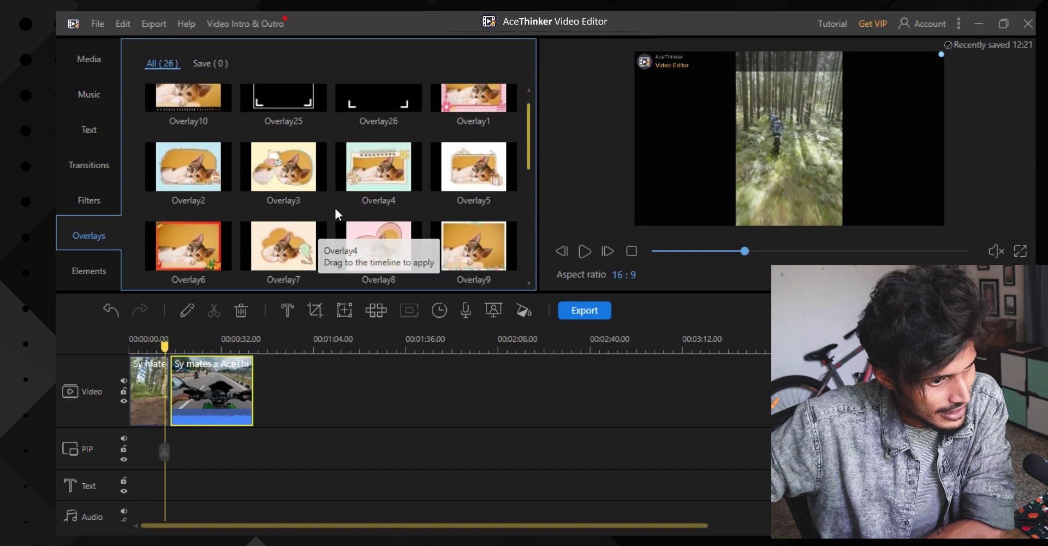
{"action": "scroll", "coordinate": [335, 214], "scroll_direction": "down", "scroll_amount": 5}
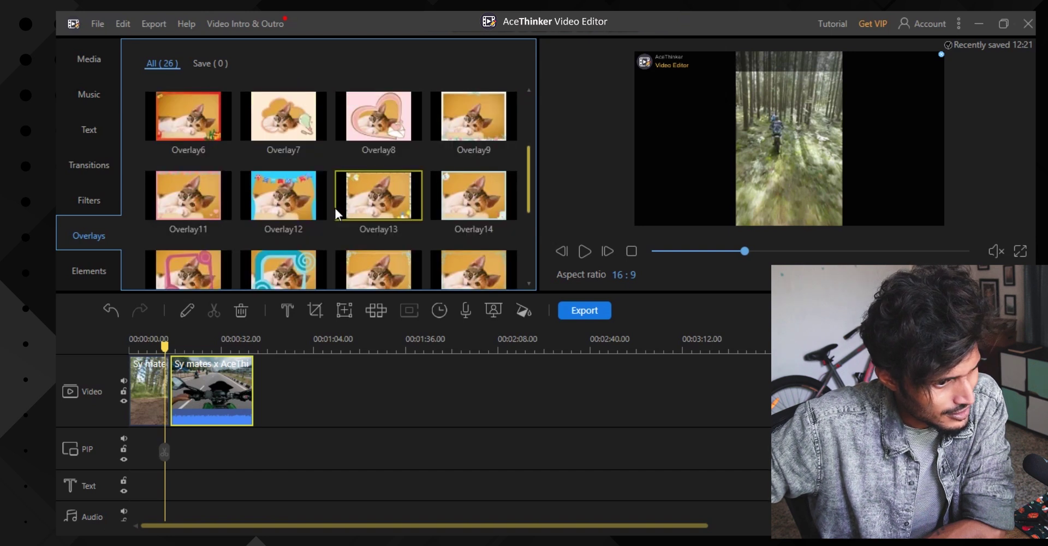
{"action": "scroll", "coordinate": [348, 221], "scroll_direction": "down", "scroll_amount": 2}
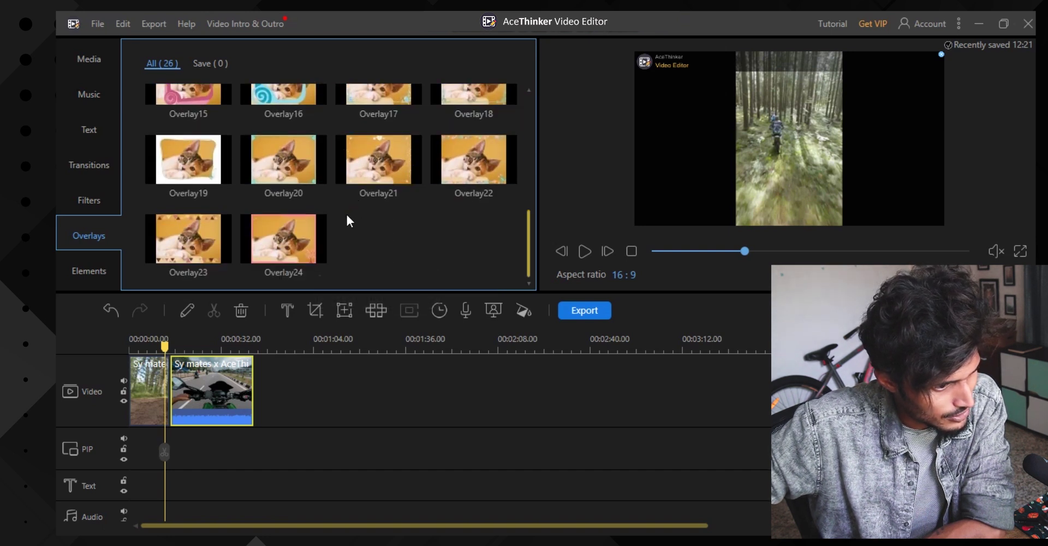
{"action": "scroll", "coordinate": [223, 245], "scroll_direction": "up", "scroll_amount": 2}
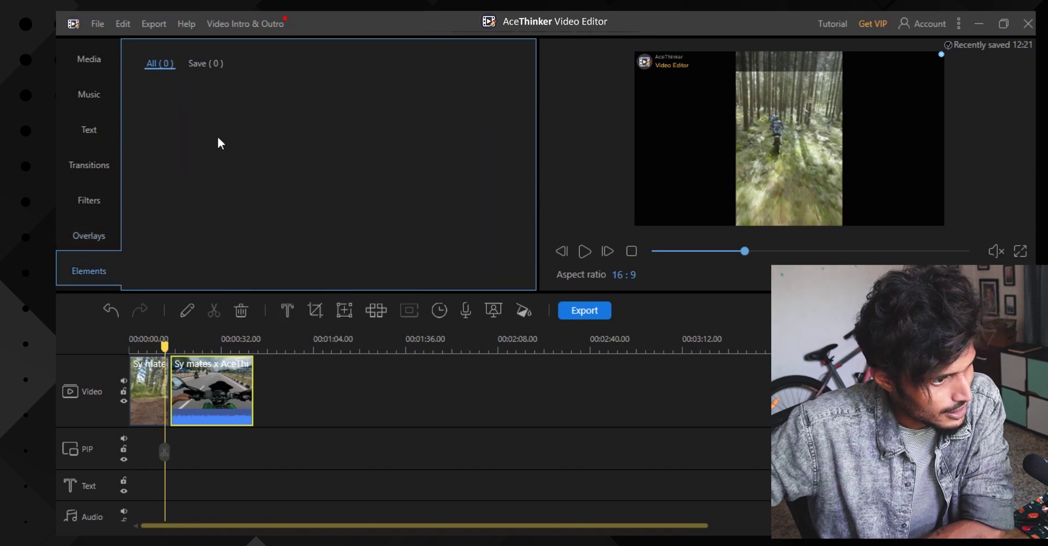
Look through the project file, editing and help commands that the editor offers.
{"action": "left_click", "coordinate": [149, 343]}
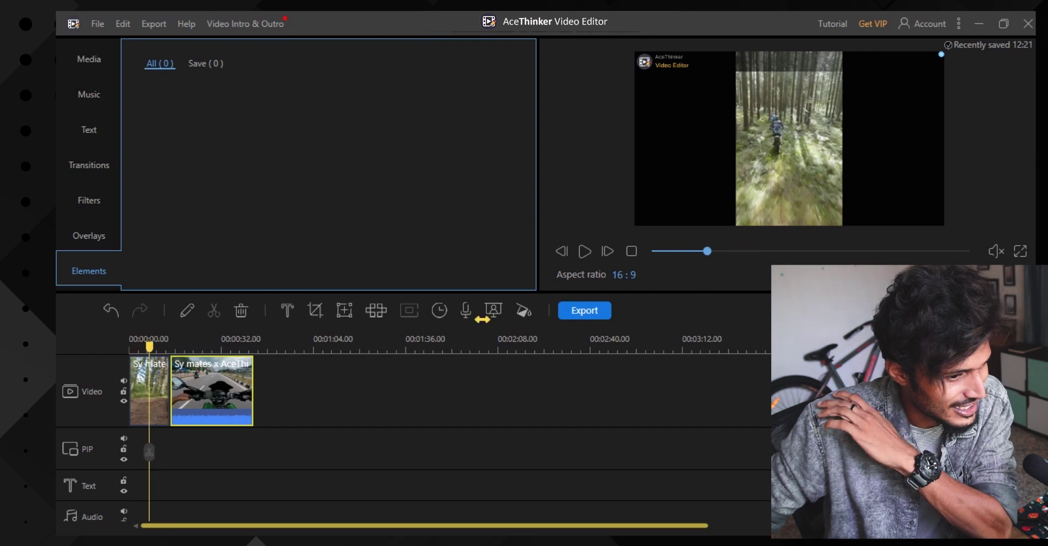
{"action": "left_click", "coordinate": [98, 27]}
{"action": "left_click", "coordinate": [98, 26]}
{"action": "left_click", "coordinate": [93, 24]}
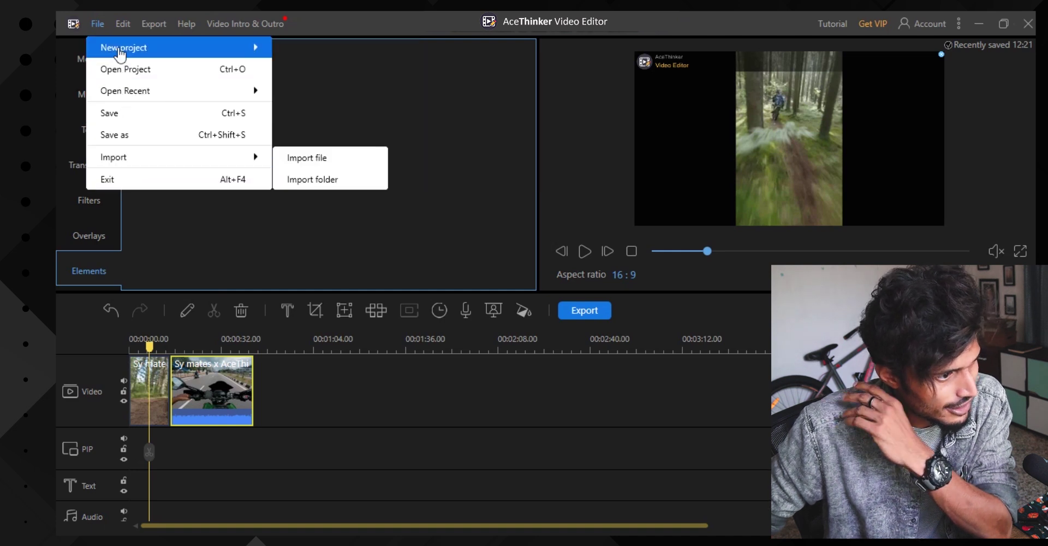
{"action": "left_click", "coordinate": [122, 25]}
{"action": "left_click", "coordinate": [122, 25]}
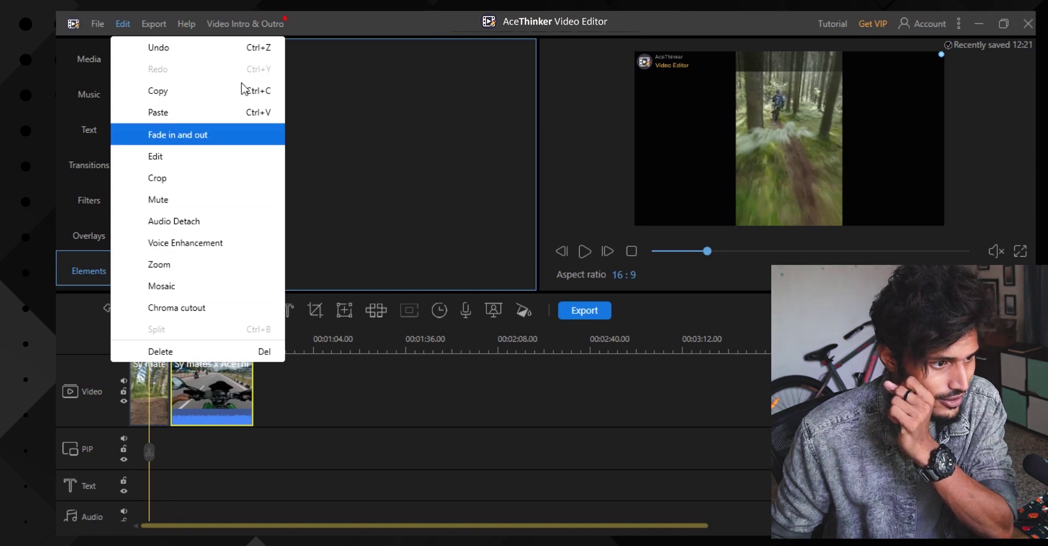
{"action": "left_click", "coordinate": [162, 42]}
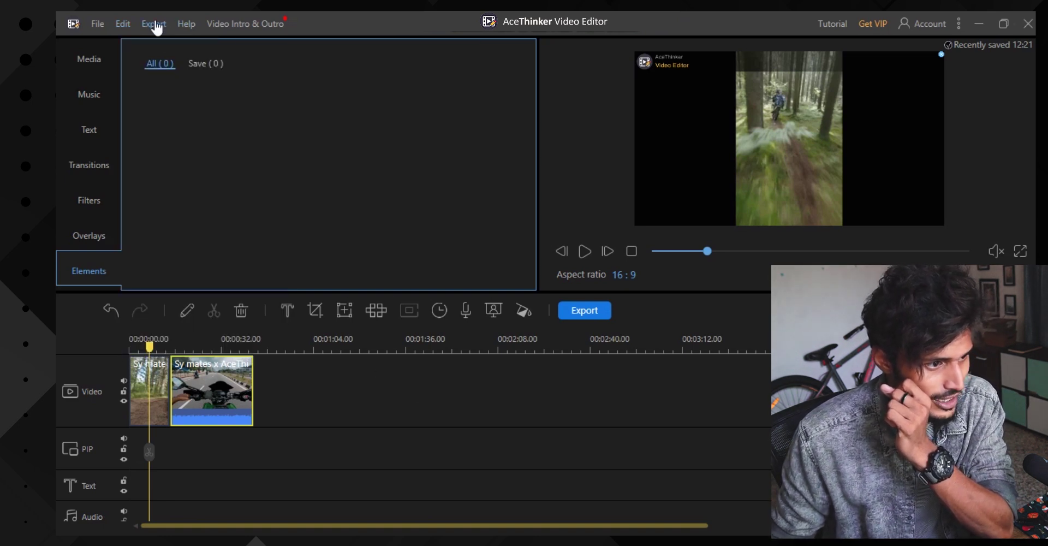
{"action": "left_click", "coordinate": [188, 26]}
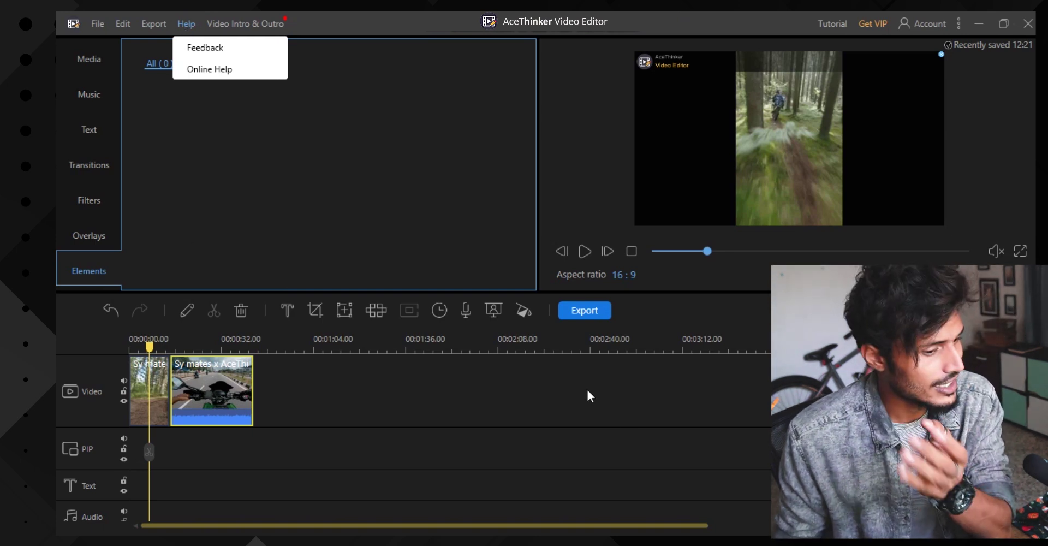
Examine the clips on the timeline at close and wide zoom levels.
{"action": "left_click", "coordinate": [223, 352]}
{"action": "scroll", "coordinate": [444, 349], "scroll_direction": "up", "scroll_amount": 3}
{"action": "scroll", "coordinate": [646, 345], "scroll_direction": "down", "scroll_amount": 3}
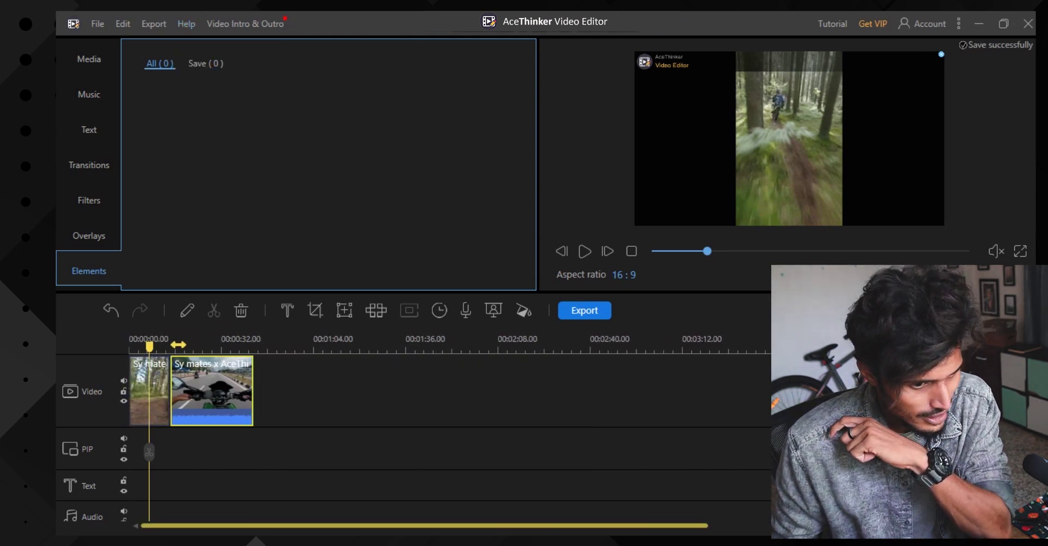
{"action": "scroll", "coordinate": [337, 347], "scroll_direction": "up", "scroll_amount": 3}
{"action": "scroll", "coordinate": [337, 349], "scroll_direction": "down", "scroll_amount": 3}
{"action": "scroll", "coordinate": [337, 349], "scroll_direction": "up", "scroll_amount": 4}
{"action": "scroll", "coordinate": [336, 349], "scroll_direction": "down", "scroll_amount": 4}
{"action": "scroll", "coordinate": [336, 350], "scroll_direction": "up", "scroll_amount": 3}
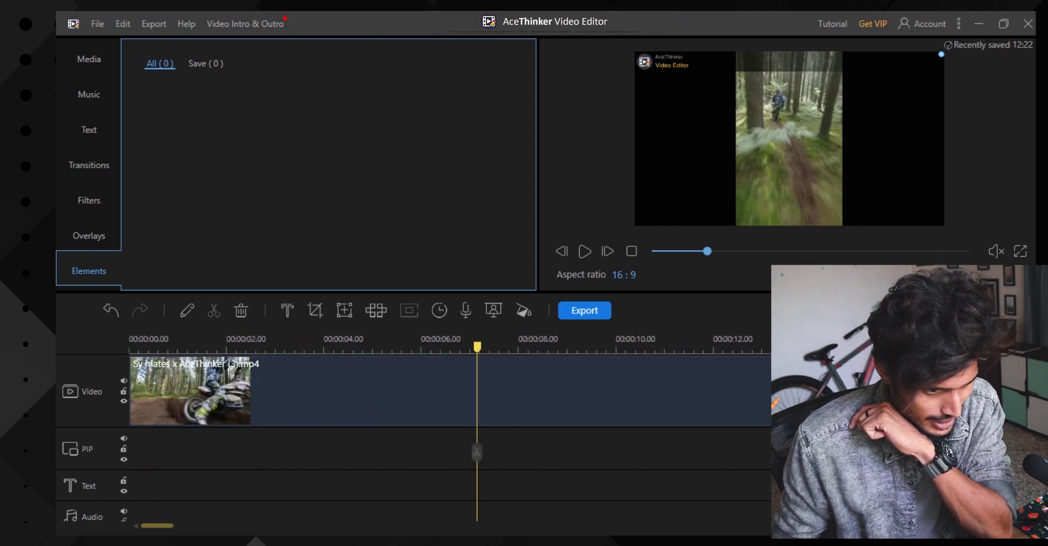
{"action": "scroll", "coordinate": [337, 349], "scroll_direction": "down", "scroll_amount": 3}
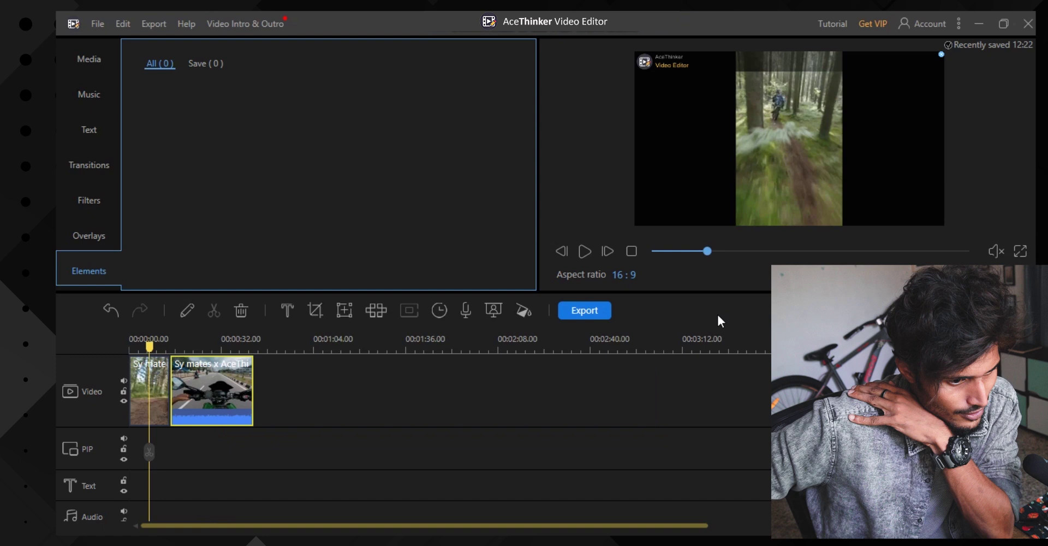
{"action": "mouse_move", "coordinate": [149, 345]}
{"action": "left_mouse_down"}
{"action": "mouse_move", "coordinate": [166, 346]}
{"action": "mouse_move", "coordinate": [149, 346]}
{"action": "left_mouse_up"}
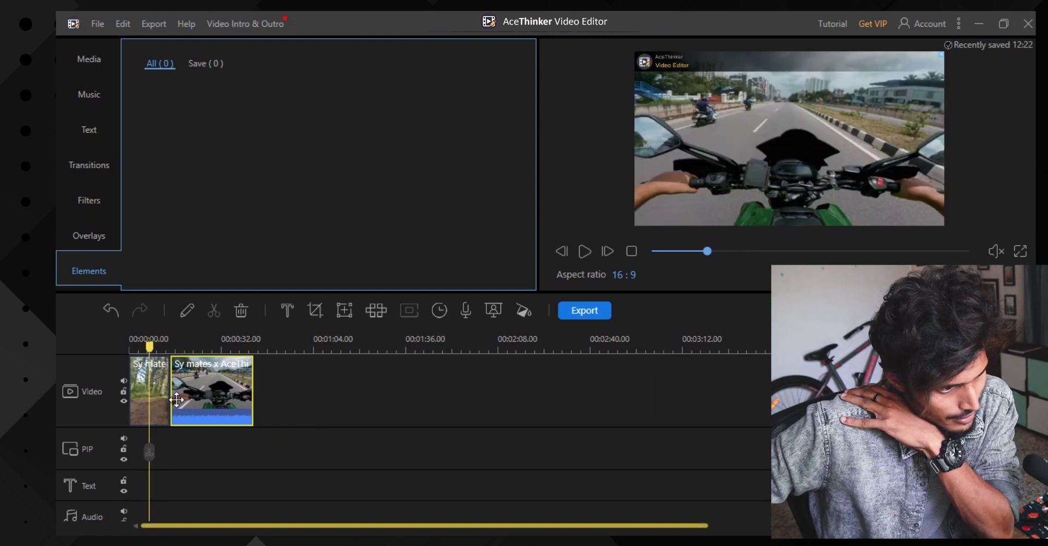
Add the SlantRoll_Out_NE transition between the forest and road clips on the Video track and preview the playback across it.
{"action": "left_click", "coordinate": [89, 163]}
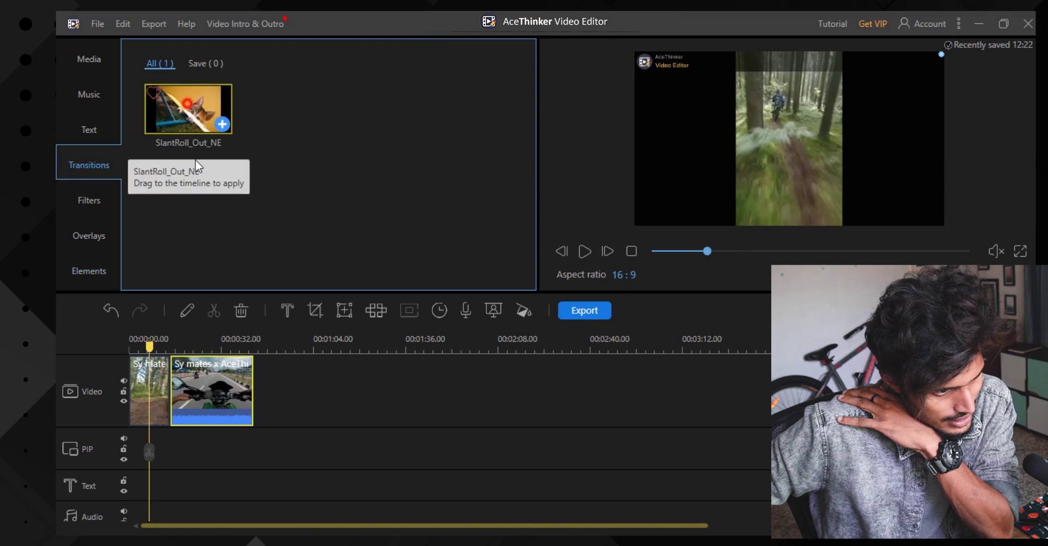
{"action": "left_click_drag", "start_coordinate": [188, 123], "coordinate": [223, 283]}
{"action": "left_click_drag", "start_coordinate": [169, 395], "coordinate": [170, 396]}
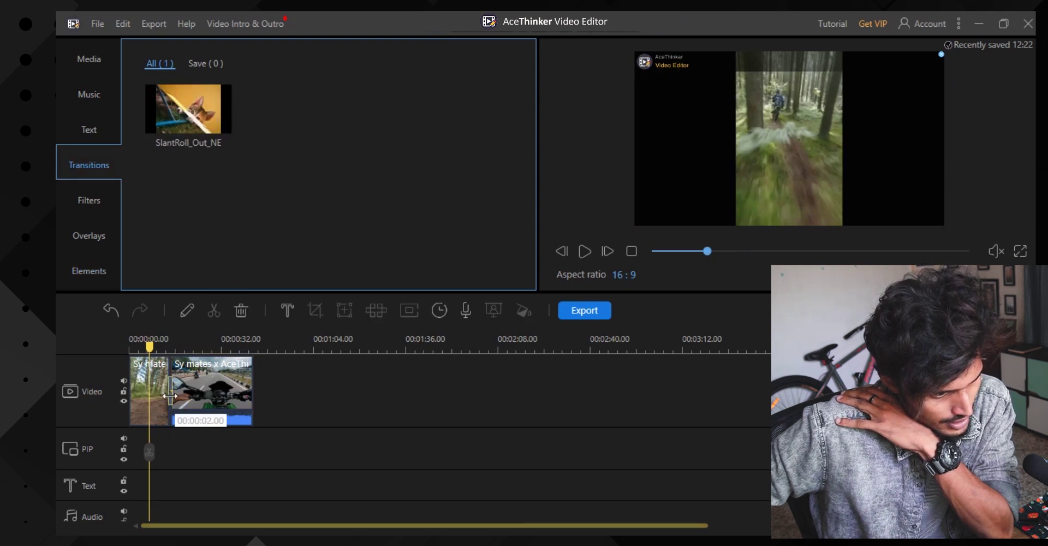
{"action": "left_click", "coordinate": [584, 250]}
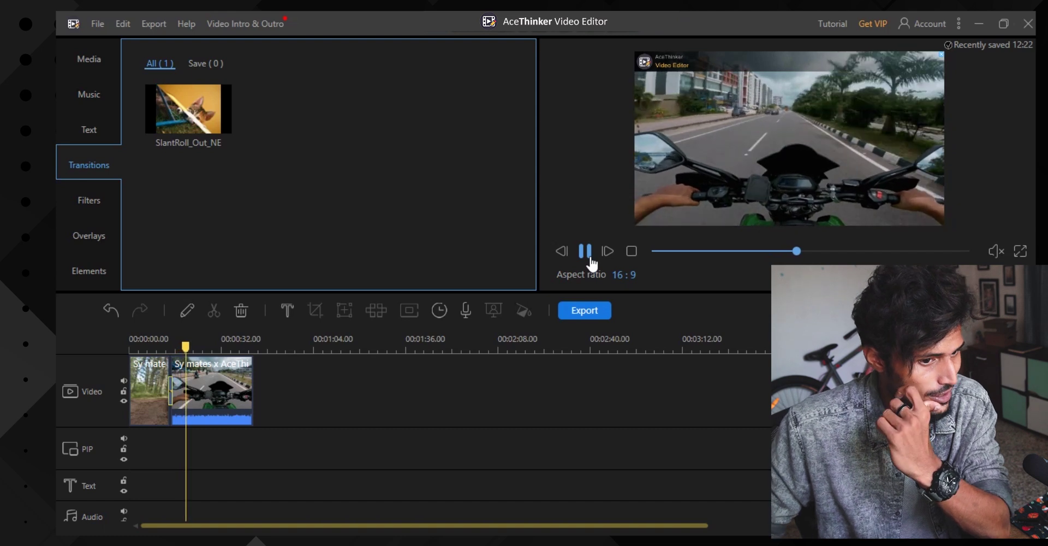
{"action": "left_click", "coordinate": [588, 257]}
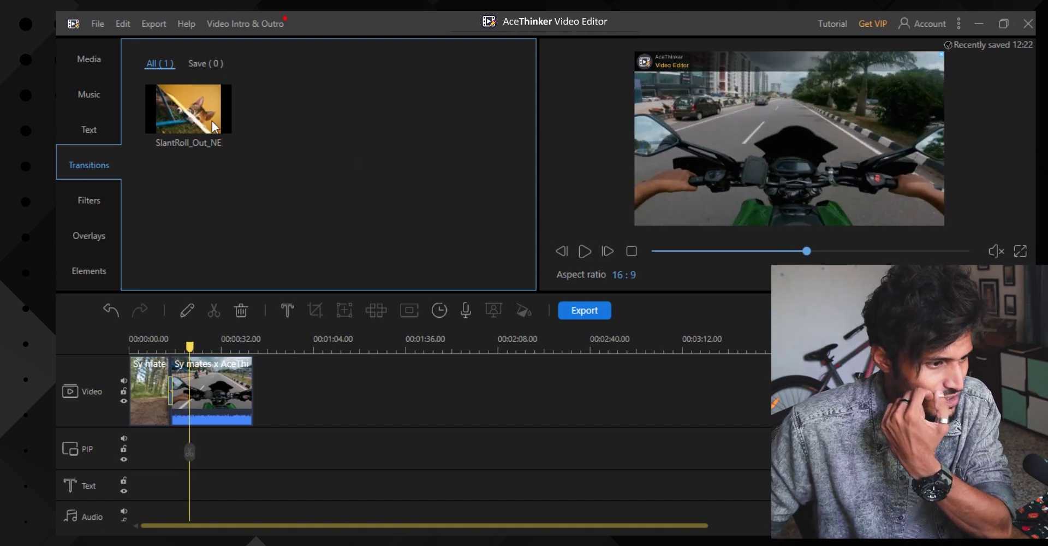
Look through the Filters library down to the last effects.
{"action": "left_click", "coordinate": [76, 200]}
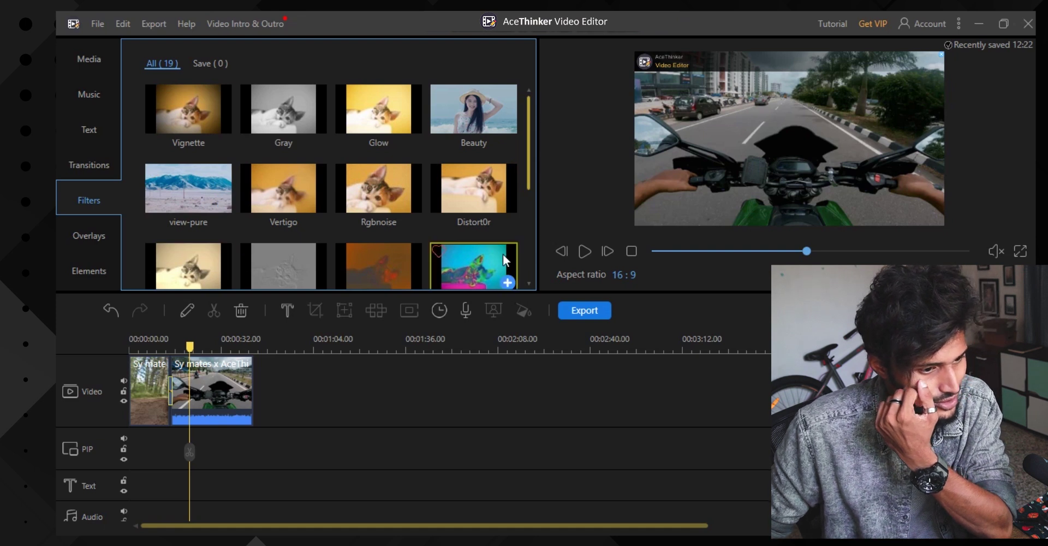
{"action": "scroll", "coordinate": [469, 260], "scroll_direction": "down", "scroll_amount": 3}
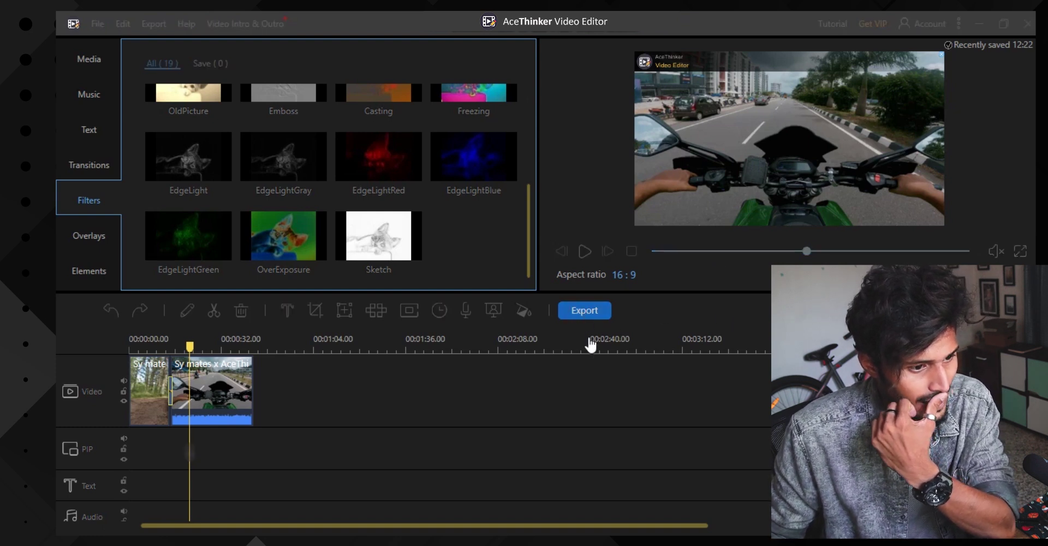
Review the video export settings, name the output file sy mates, and close the settings without exporting.
{"action": "left_click", "coordinate": [584, 310]}
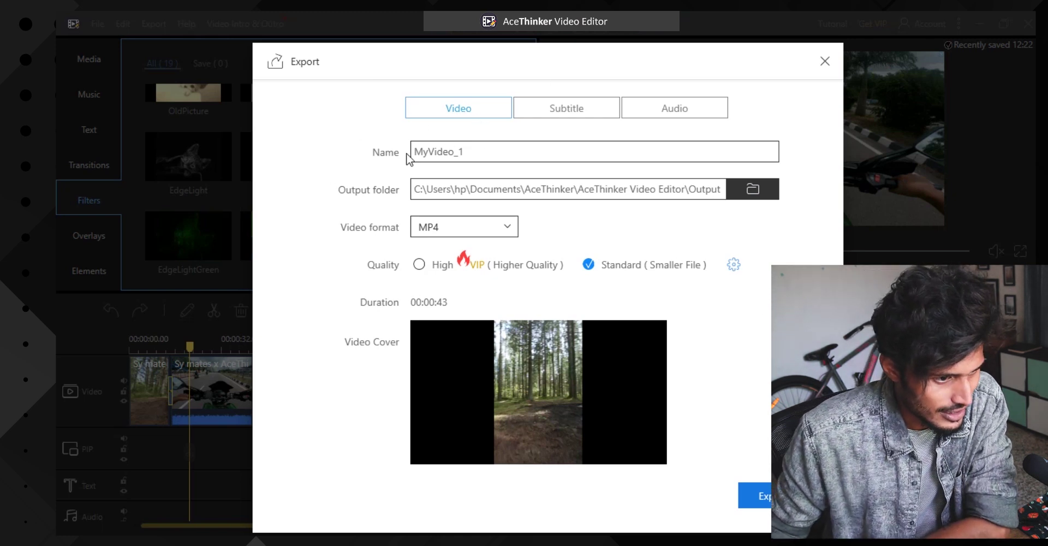
{"action": "left_click", "coordinate": [428, 151]}
{"action": "left_click_drag", "start_coordinate": [484, 146], "coordinate": [365, 162]}
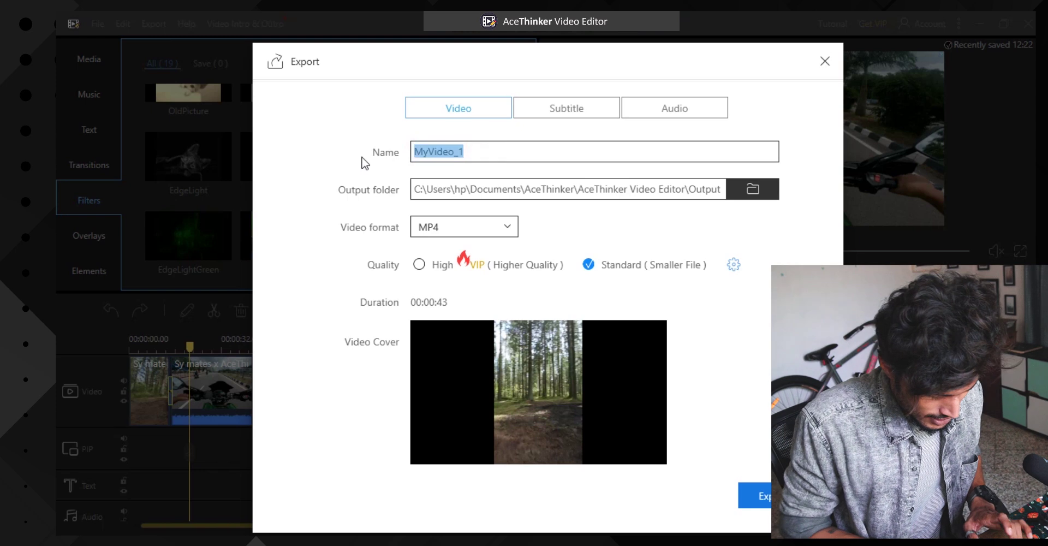
{"action": "type", "text": "sy mates"}
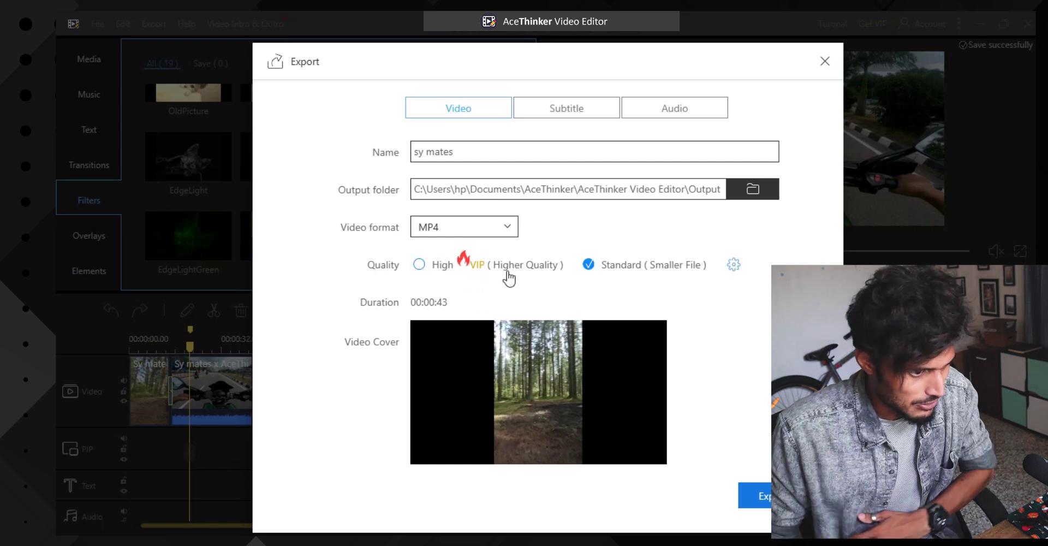
{"action": "mouse_move", "coordinate": [483, 428]}
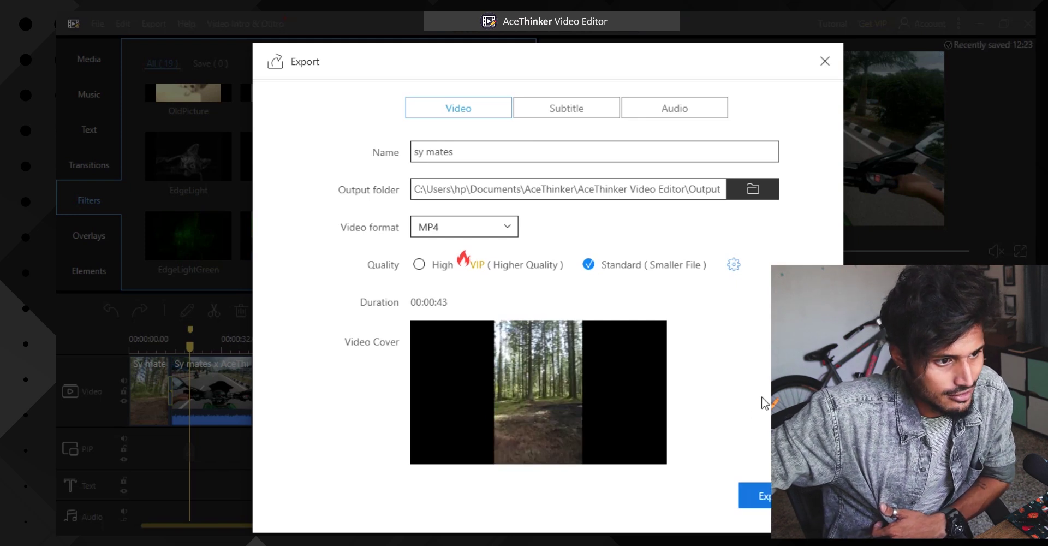
{"action": "left_click", "coordinate": [827, 62]}
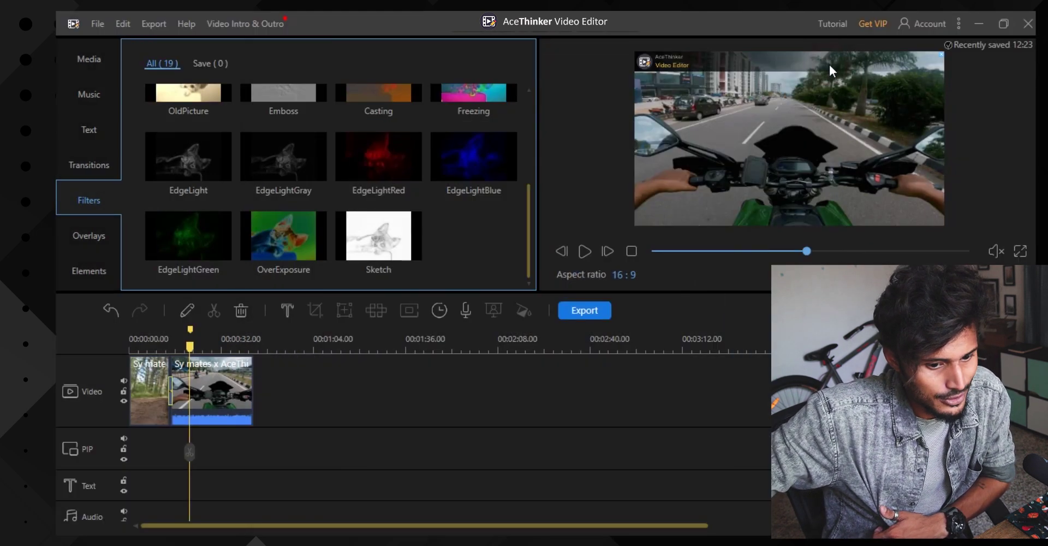